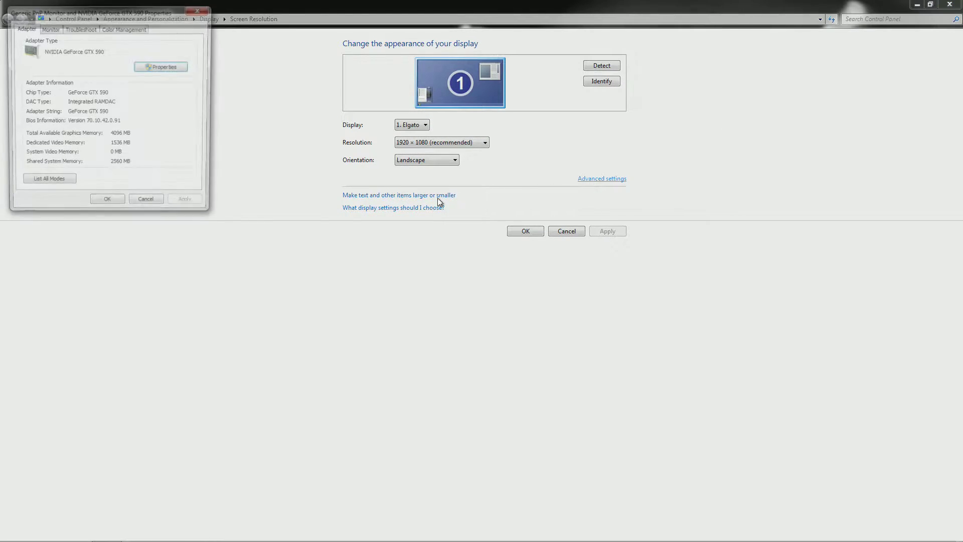
# - Move the GeForce GTX 590 adapter Properties window to the centre of the screen
pyautogui.moveTo(84, 9); pyautogui.dragTo(227, 103)
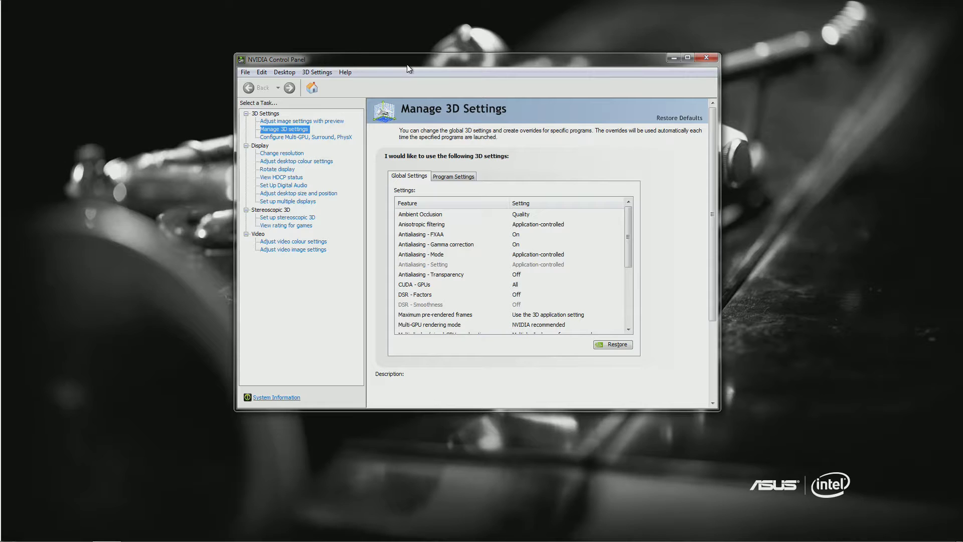
# - Move the NVIDIA Control Panel window further left
pyautogui.moveTo(407, 64); pyautogui.dragTo(361, 89)
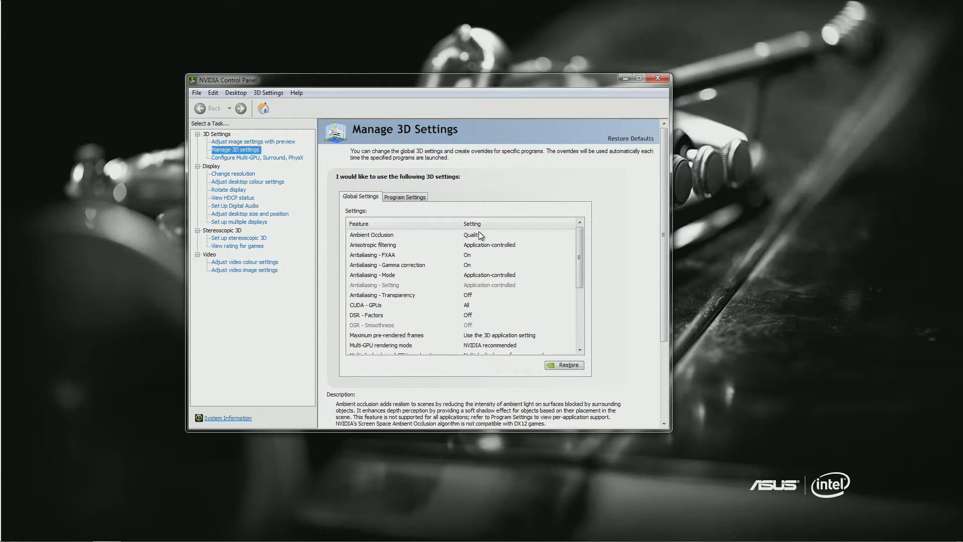
# - Set Ambient Occlusion to Performance; turn Anisotropic filtering, FXAA, Gamma correction and Antialiasing Mode Off
pyautogui.click(480, 235)
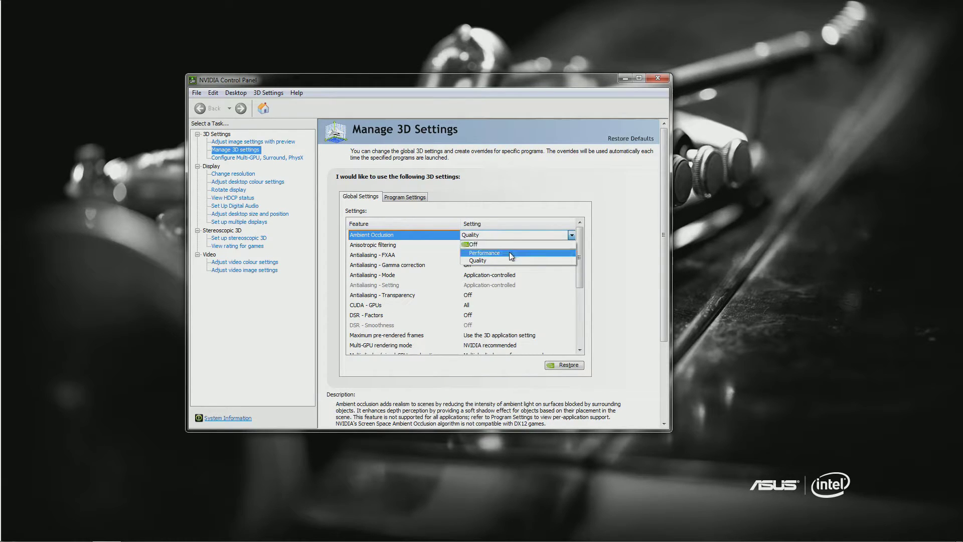
pyautogui.click(487, 254)
pyautogui.click(502, 245)
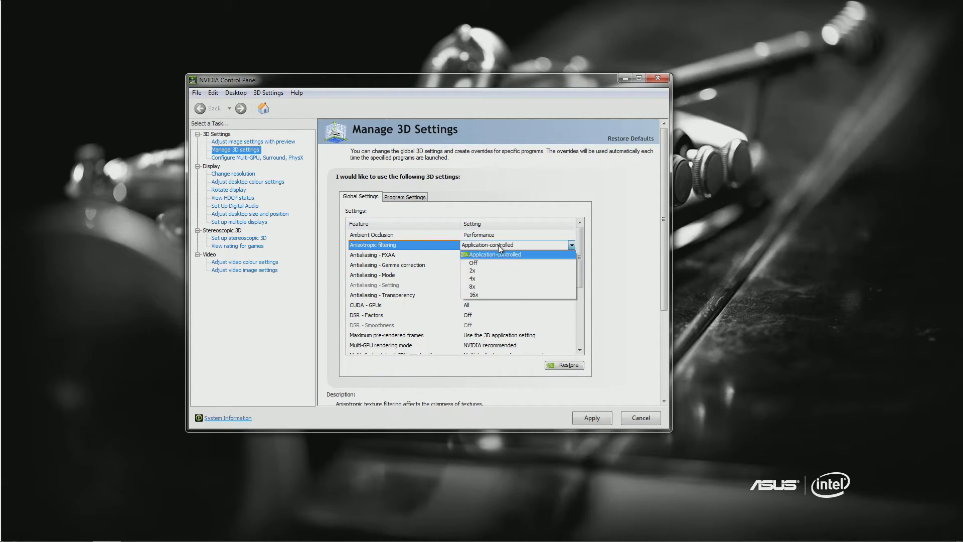
pyautogui.click(481, 264)
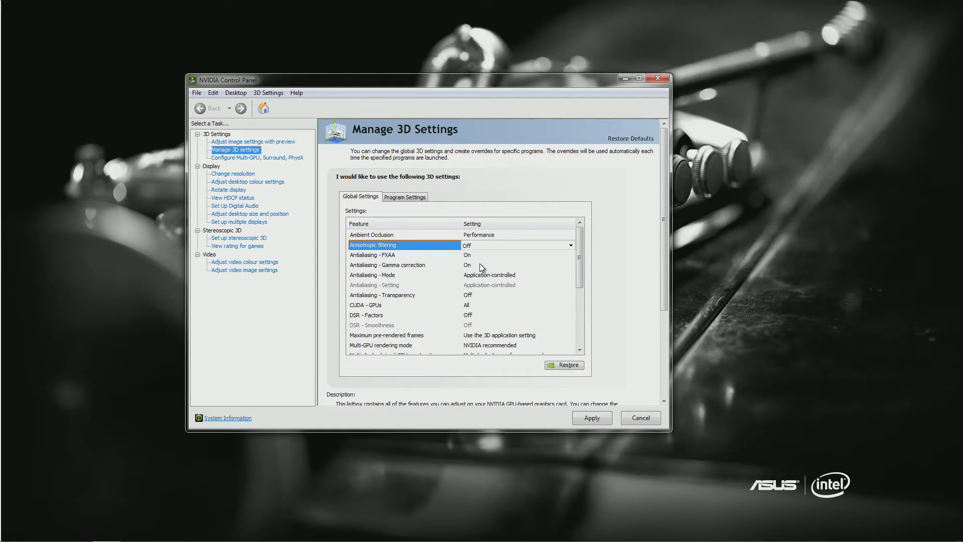
pyautogui.click(477, 255)
pyautogui.click(474, 265)
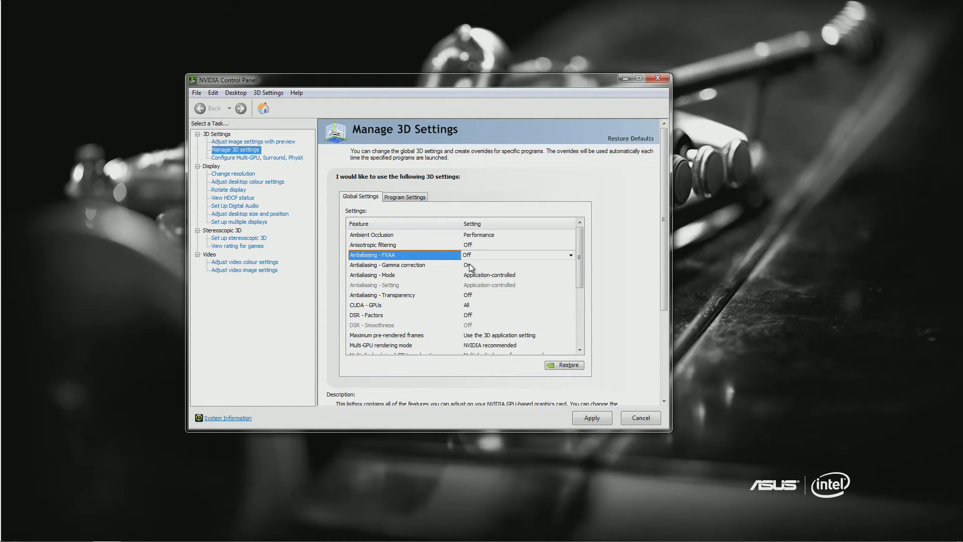
pyautogui.click(474, 265)
pyautogui.click(480, 282)
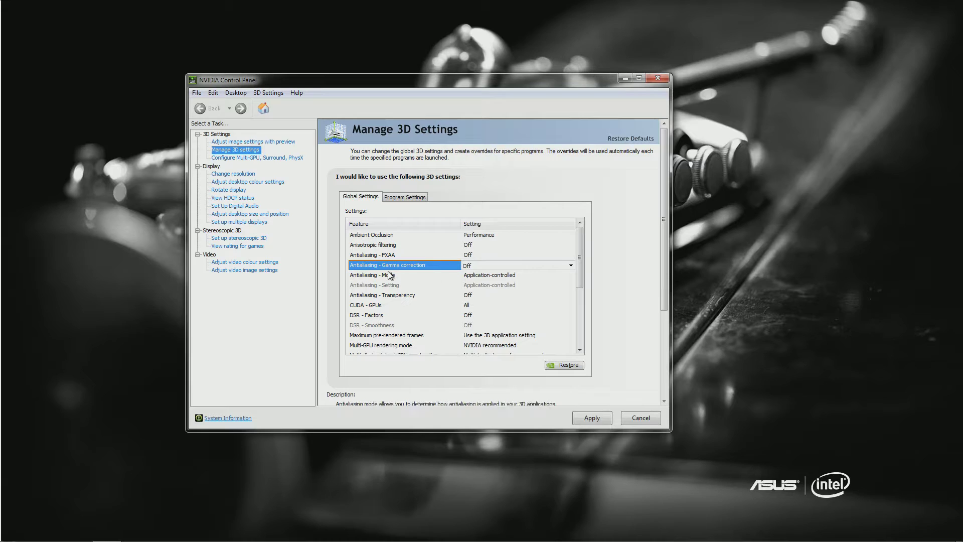
pyautogui.click(492, 278)
pyautogui.click(491, 292)
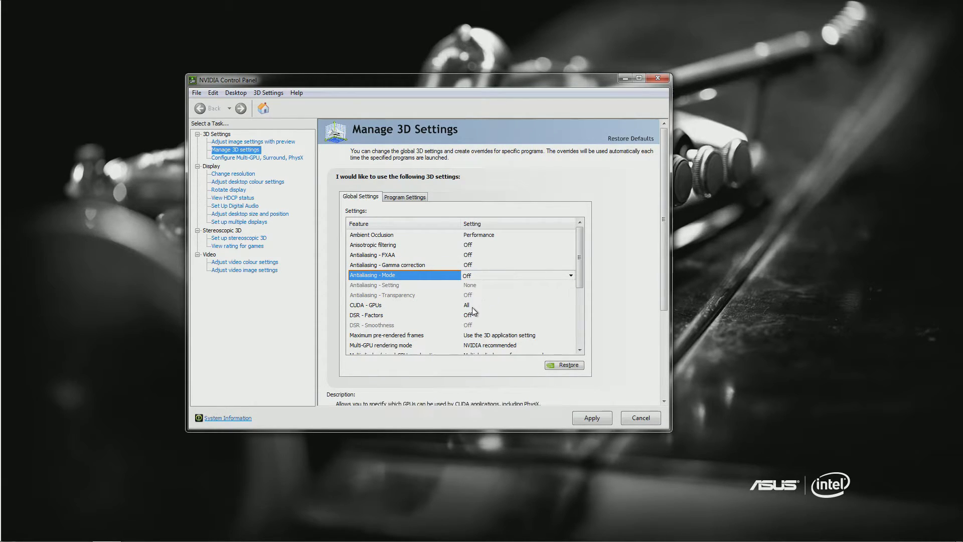
# - Leave CUDA GPUs at All and Maximum pre-rendered frames at the application setting
pyautogui.click(472, 306)
pyautogui.click(474, 307)
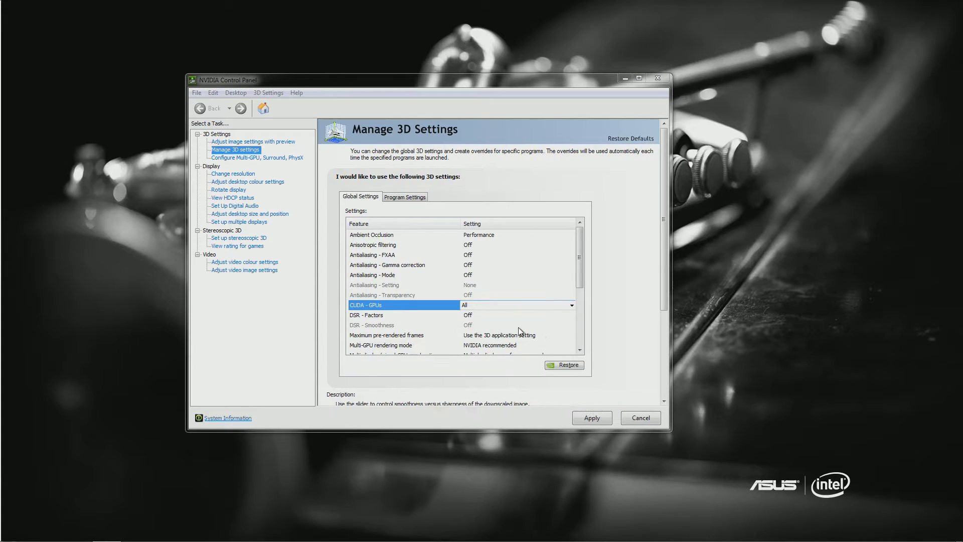
pyautogui.moveTo(581, 264); pyautogui.dragTo(574, 302)
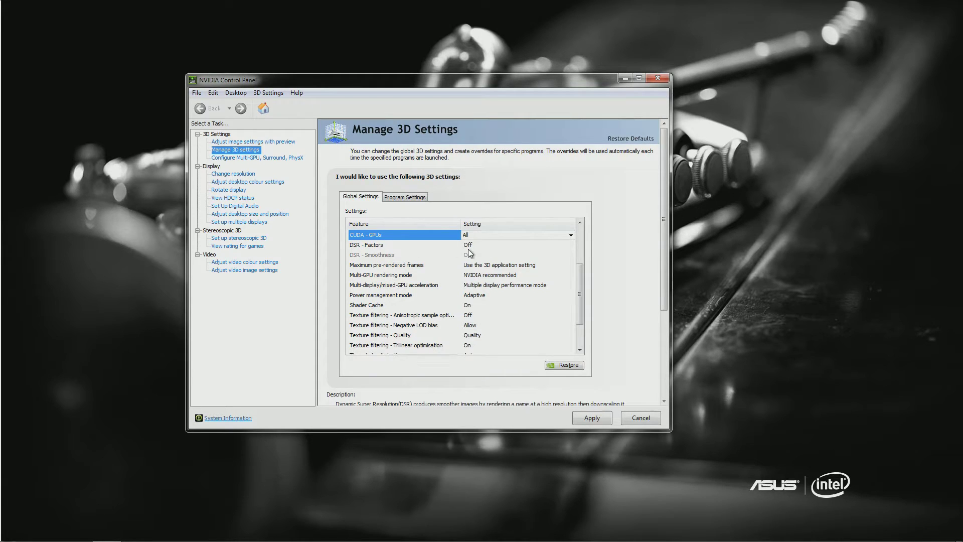
pyautogui.click(488, 265)
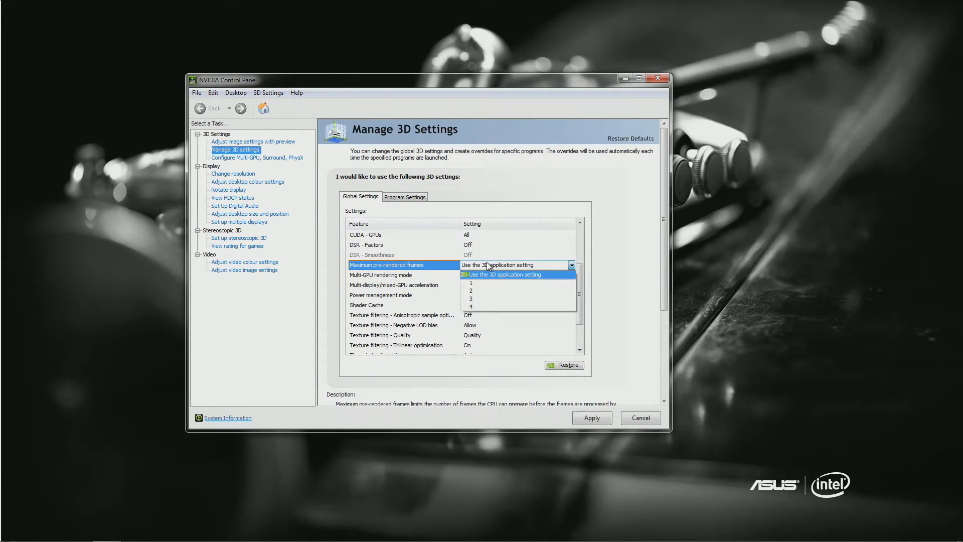
pyautogui.click(488, 265)
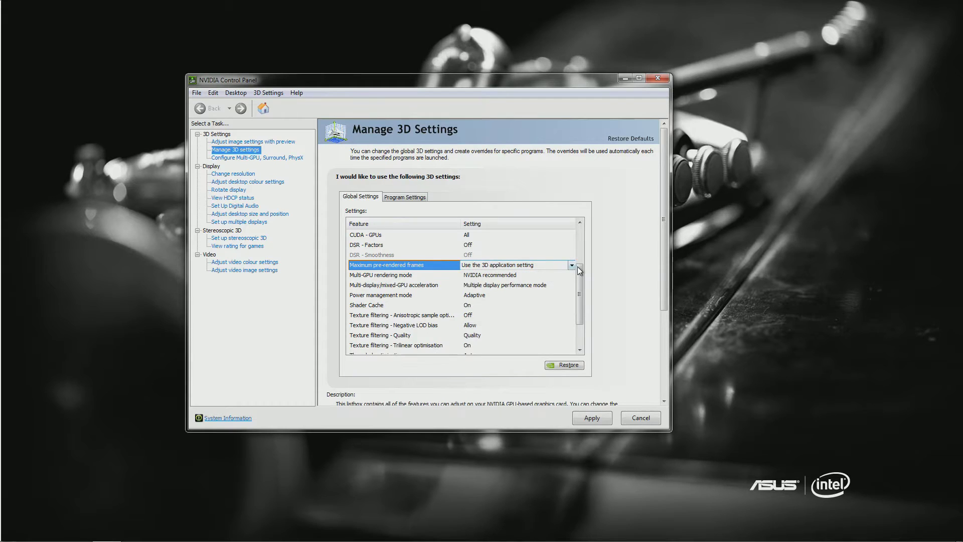
# - Keep Multi-GPU rendering at NVIDIA recommended; choose Single display performance mode for mixed-GPU acceleration
pyautogui.scroll(-1, 495, 246)
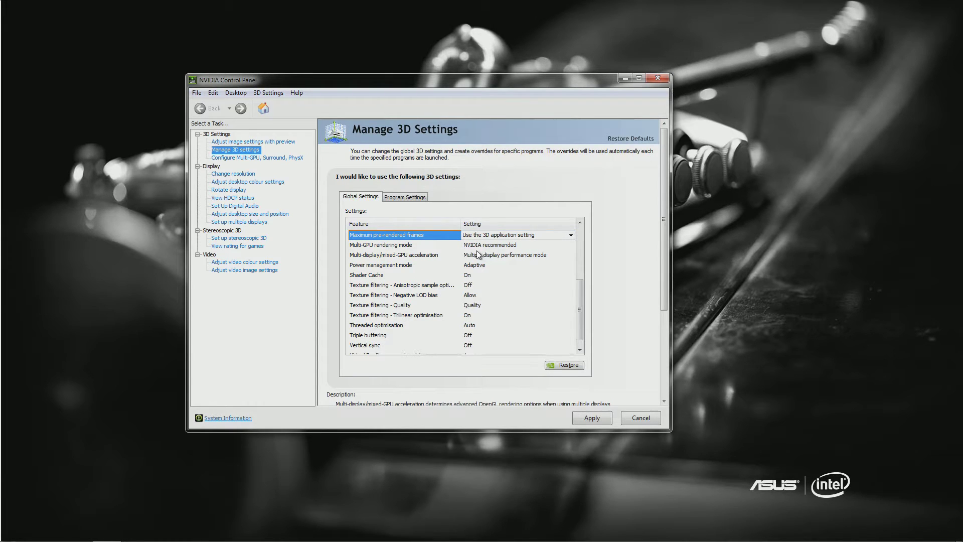
pyautogui.click(481, 249)
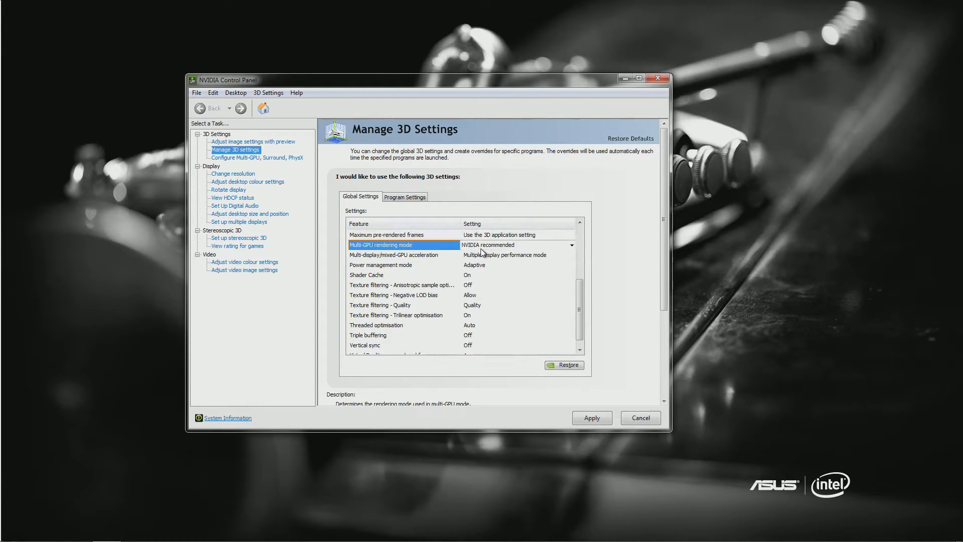
pyautogui.click(481, 249)
pyautogui.click(481, 249)
pyautogui.click(489, 245)
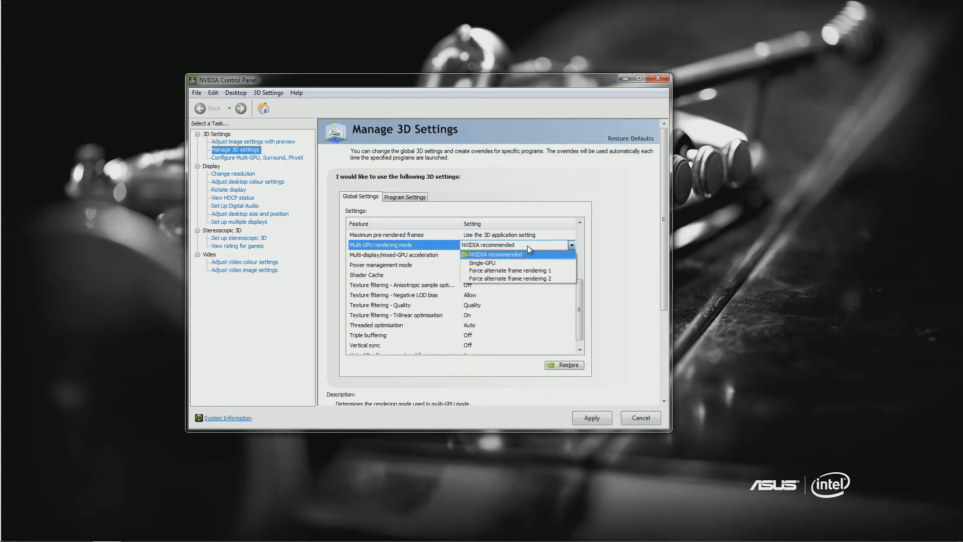
pyautogui.click(589, 245)
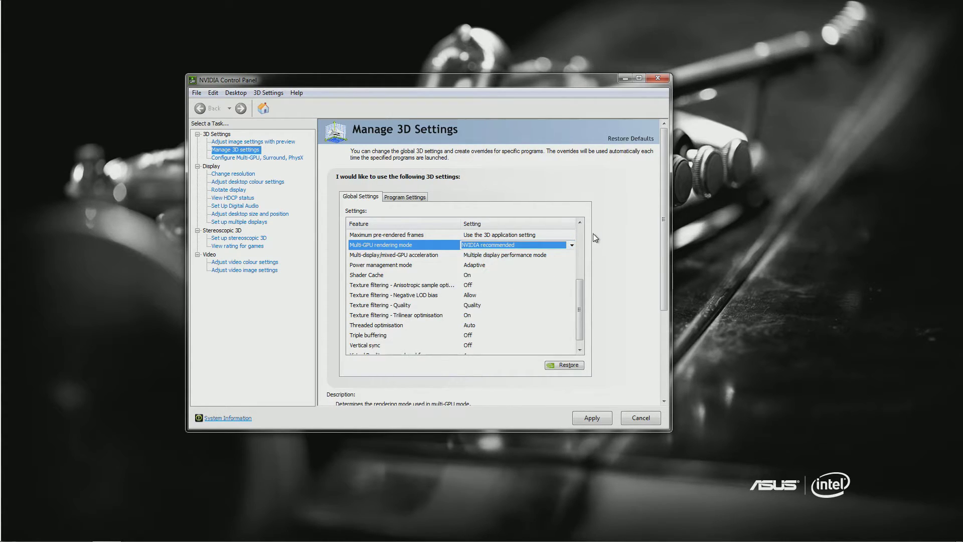
pyautogui.click(488, 255)
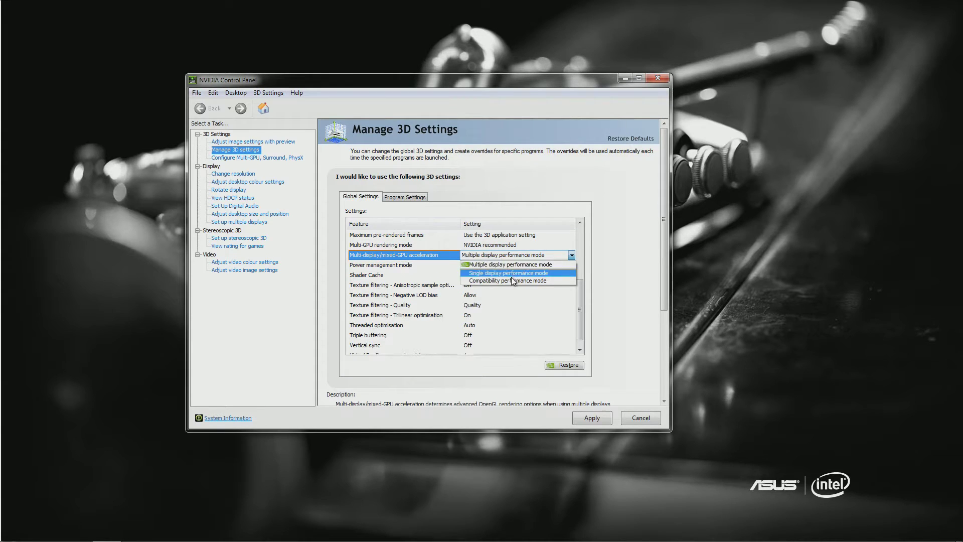
pyautogui.click(497, 273)
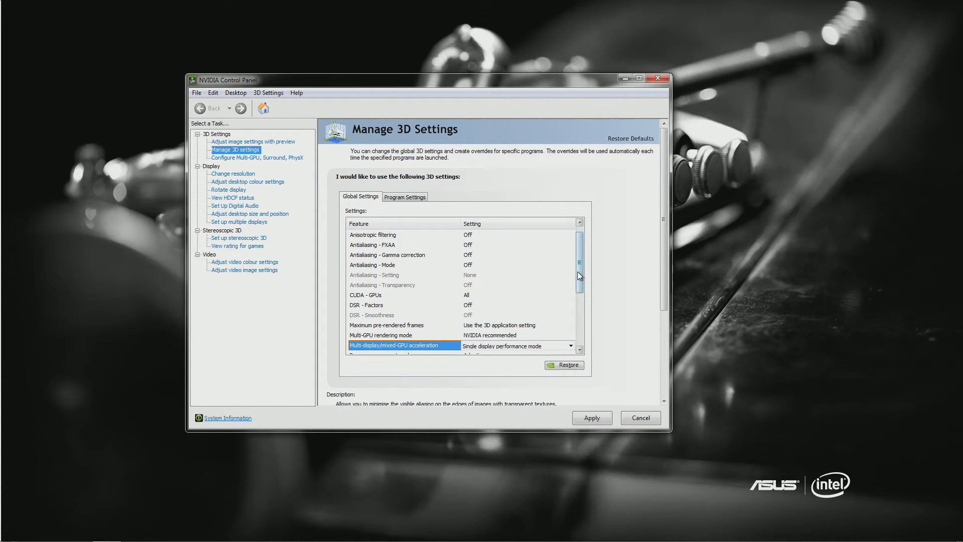
pyautogui.moveTo(577, 272); pyautogui.dragTo(579, 337)
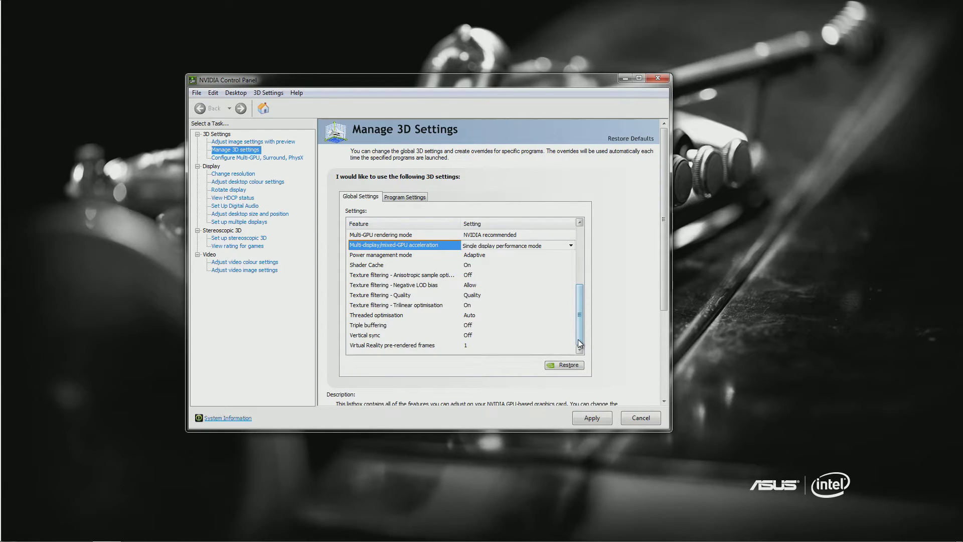
# - Set Power management mode to Prefer maximum performance and turn Shader Cache Off
pyautogui.click(483, 254)
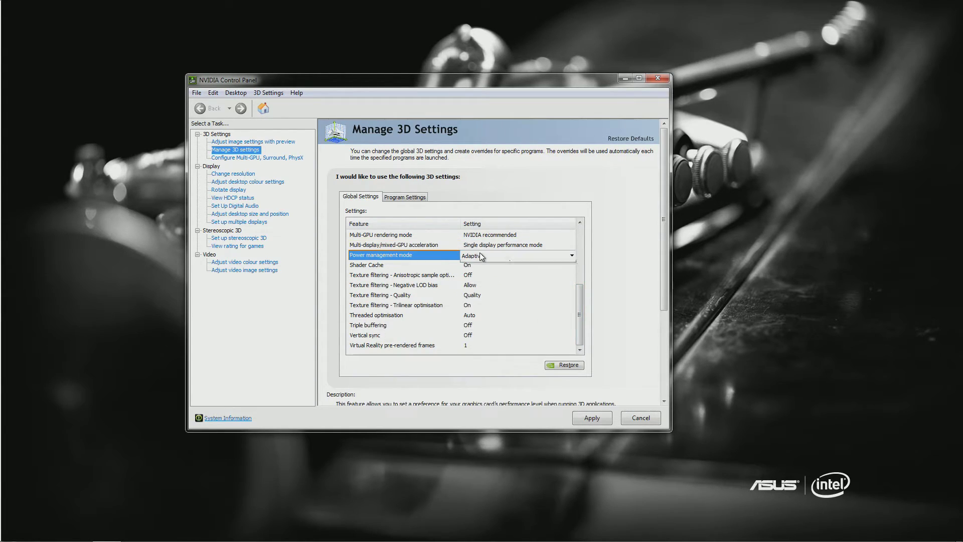
pyautogui.click(481, 255)
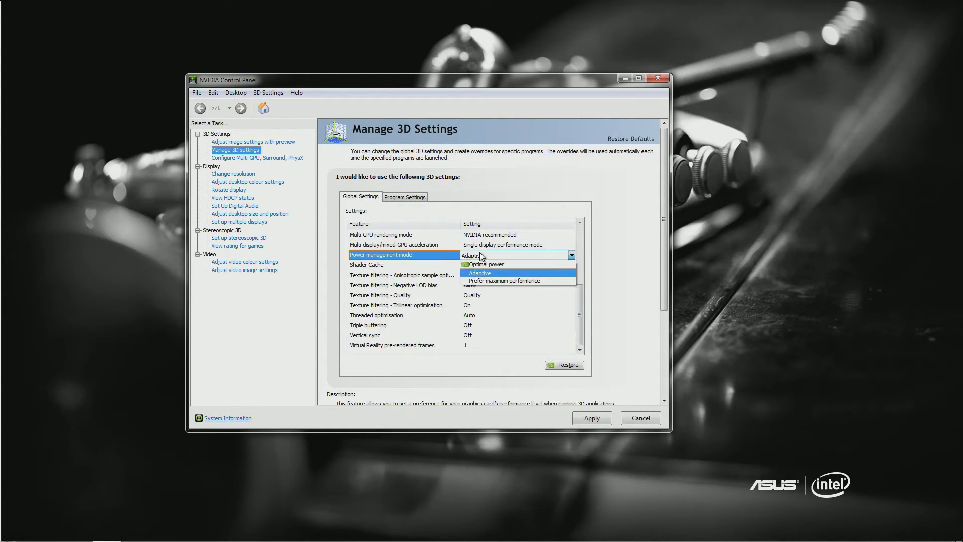
pyautogui.click(486, 280)
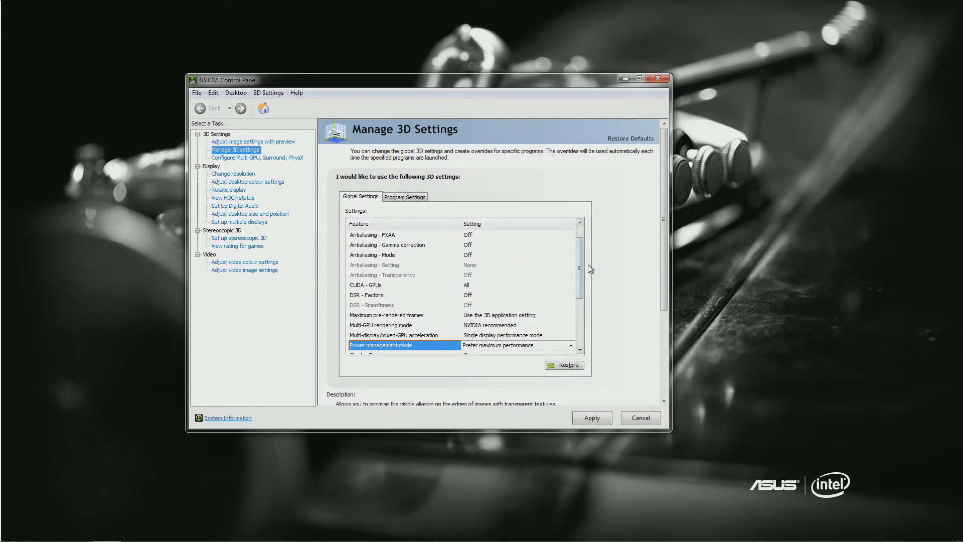
pyautogui.moveTo(580, 266); pyautogui.dragTo(580, 316)
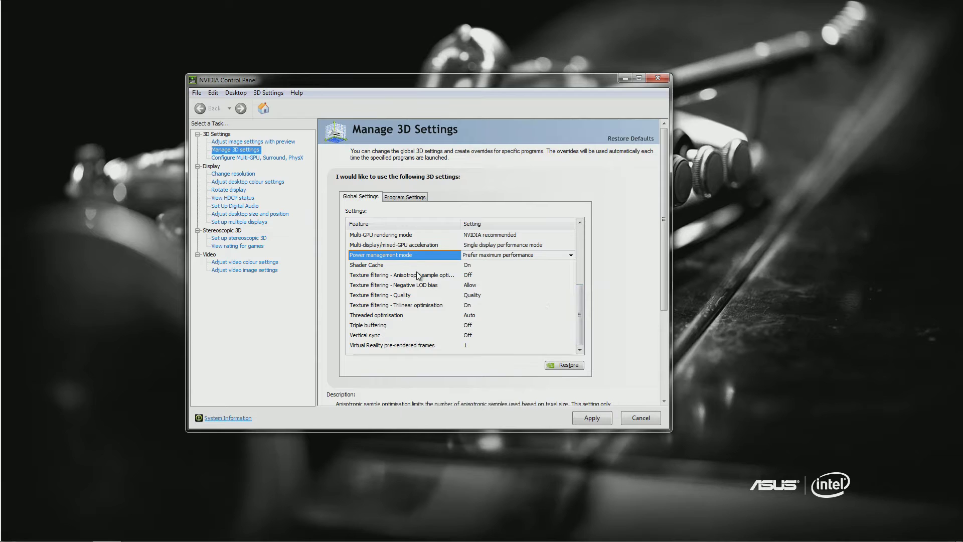
pyautogui.click(467, 265)
pyautogui.click(467, 266)
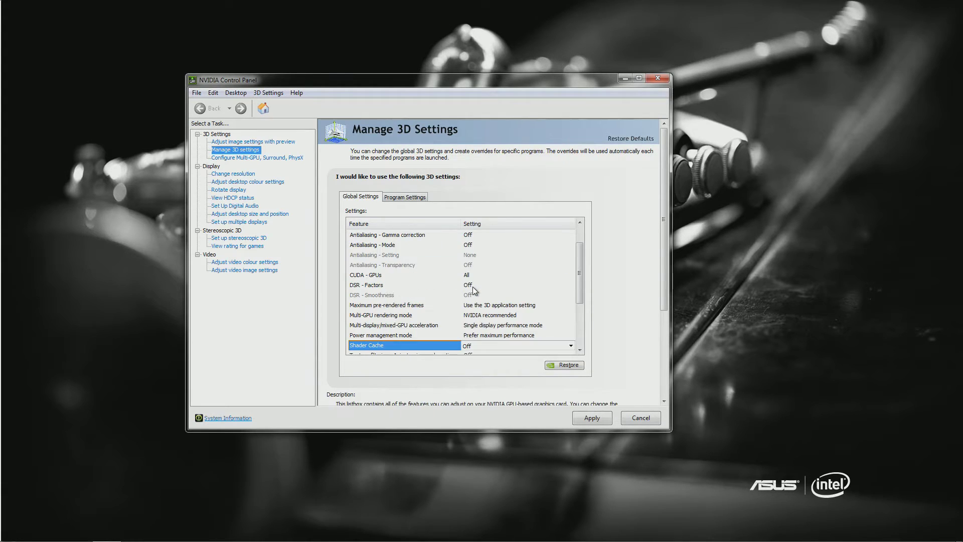
# - Keep anisotropic sample optimisation On, clamp Negative LOD bias, and set texture Quality to High performance
pyautogui.moveTo(581, 277); pyautogui.dragTo(579, 326)
pyautogui.click(475, 276)
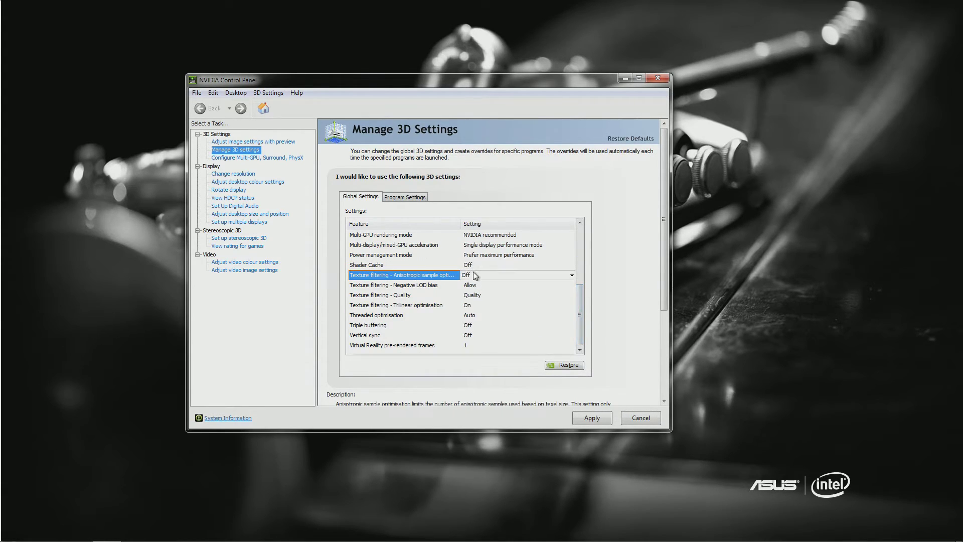
pyautogui.click(477, 285)
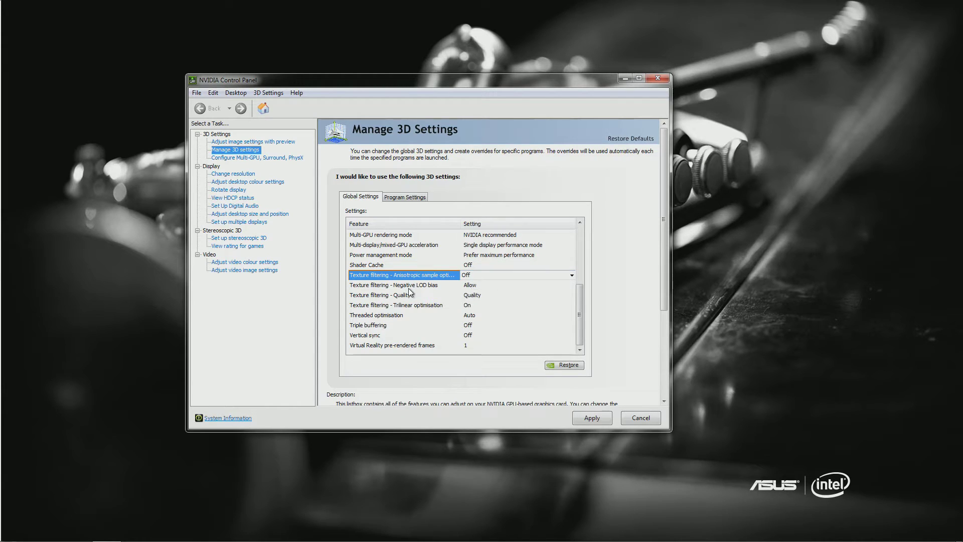
pyautogui.click(471, 285)
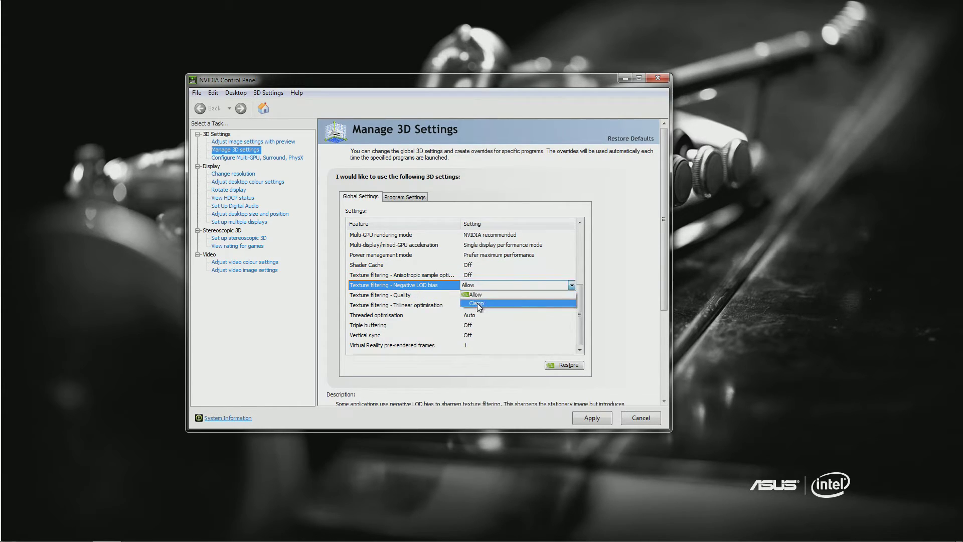
pyautogui.click(477, 303)
pyautogui.moveTo(576, 279); pyautogui.dragTo(507, 307)
pyautogui.click(478, 295)
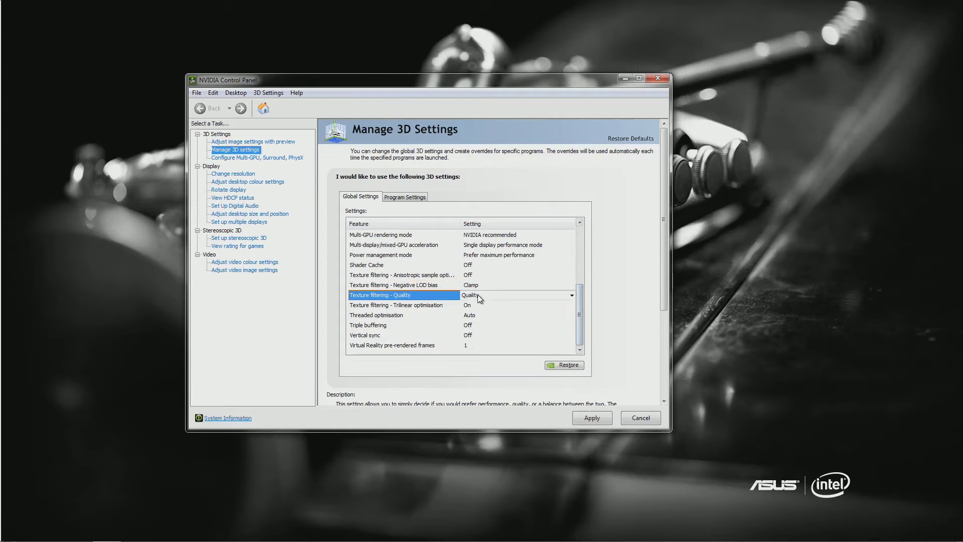
pyautogui.click(478, 295)
pyautogui.click(483, 329)
# - Turn Trilinear optimisation and Threaded optimisation Off
pyautogui.moveTo(580, 304); pyautogui.dragTo(520, 333)
pyautogui.click(469, 305)
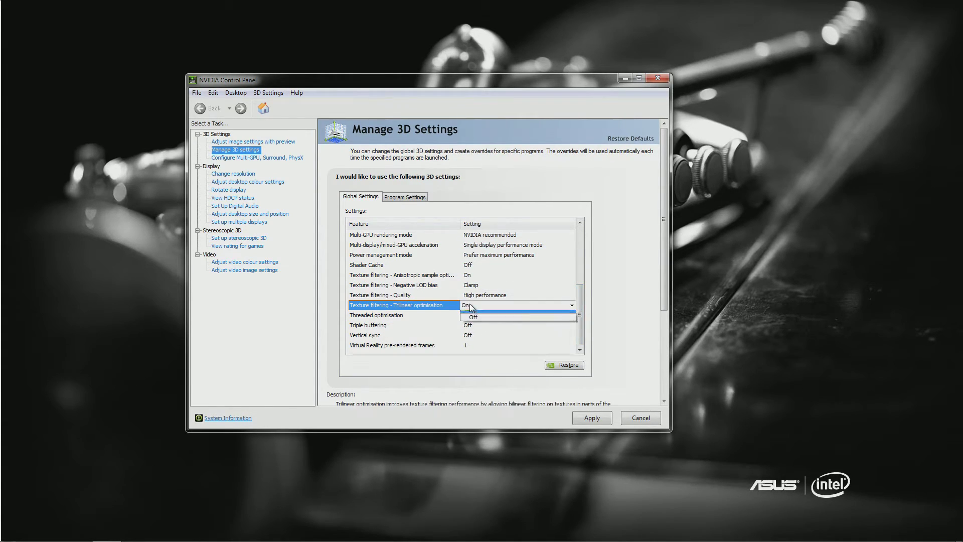
pyautogui.click(469, 305)
pyautogui.click(472, 327)
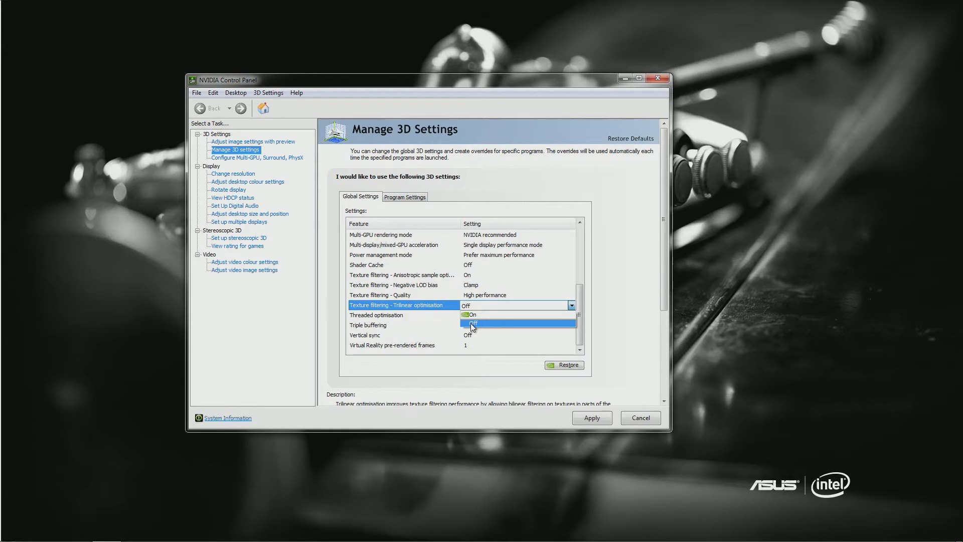
pyautogui.moveTo(580, 282); pyautogui.dragTo(580, 303)
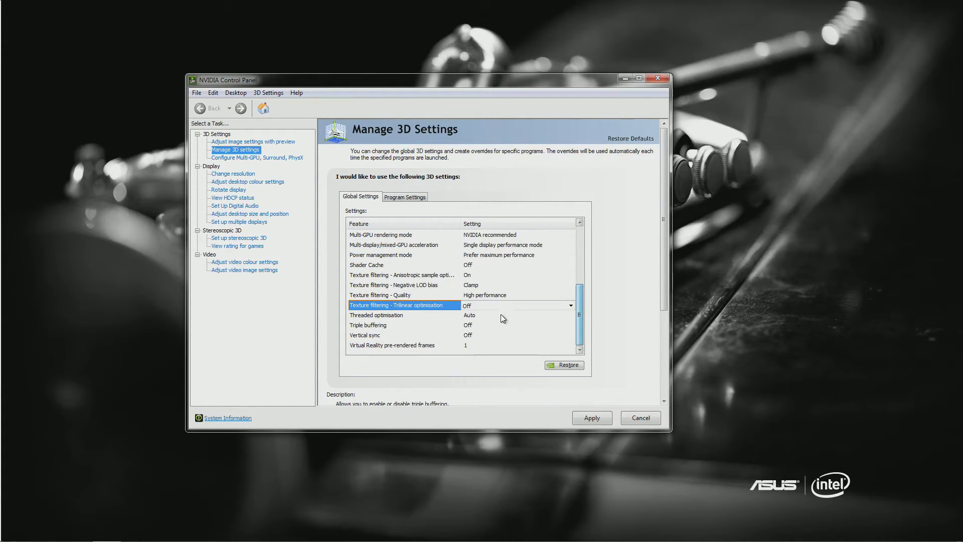
pyautogui.click(472, 315)
pyautogui.click(471, 315)
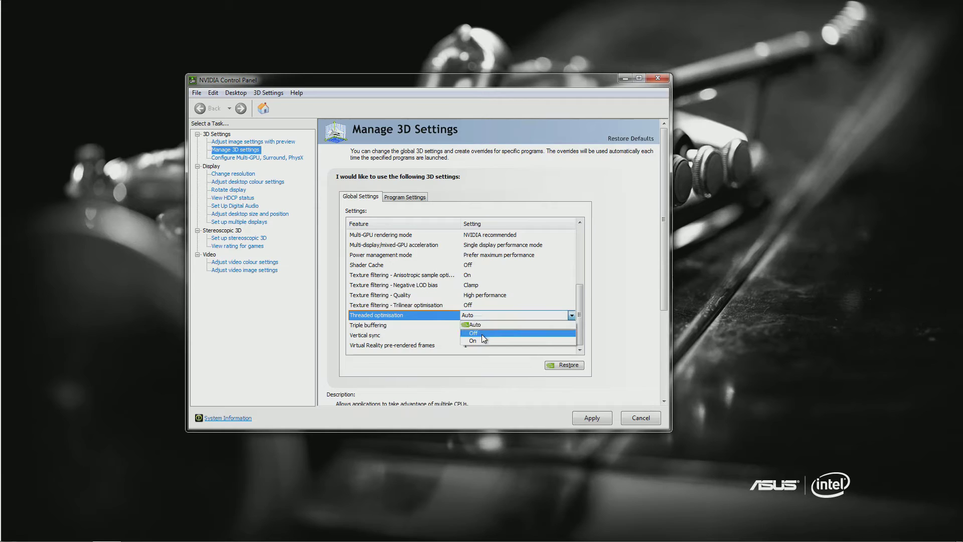
pyautogui.click(474, 333)
pyautogui.scroll(-1, 577, 351)
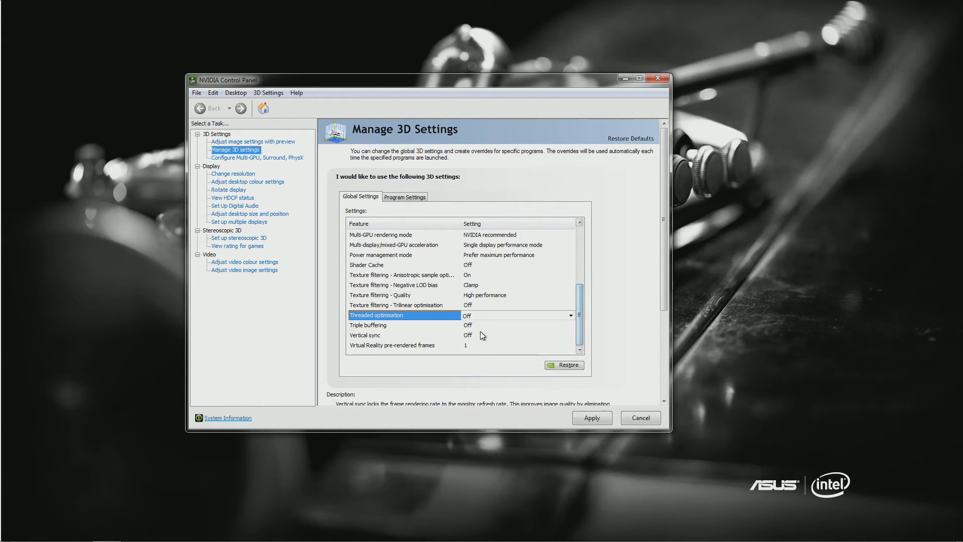
# - Set Vertical sync to Off and apply all the changed global 3D settings
pyautogui.click(466, 335)
pyautogui.click(465, 335)
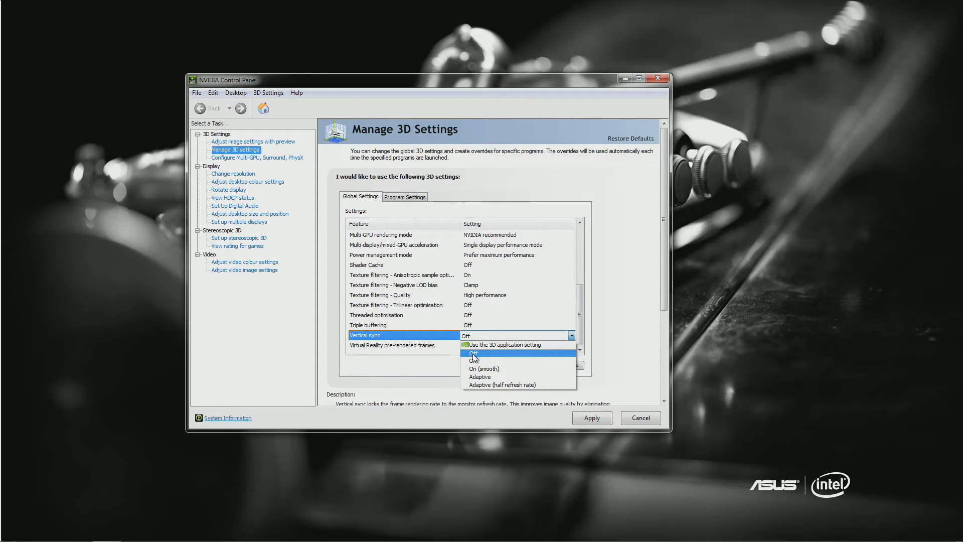
pyautogui.click(473, 353)
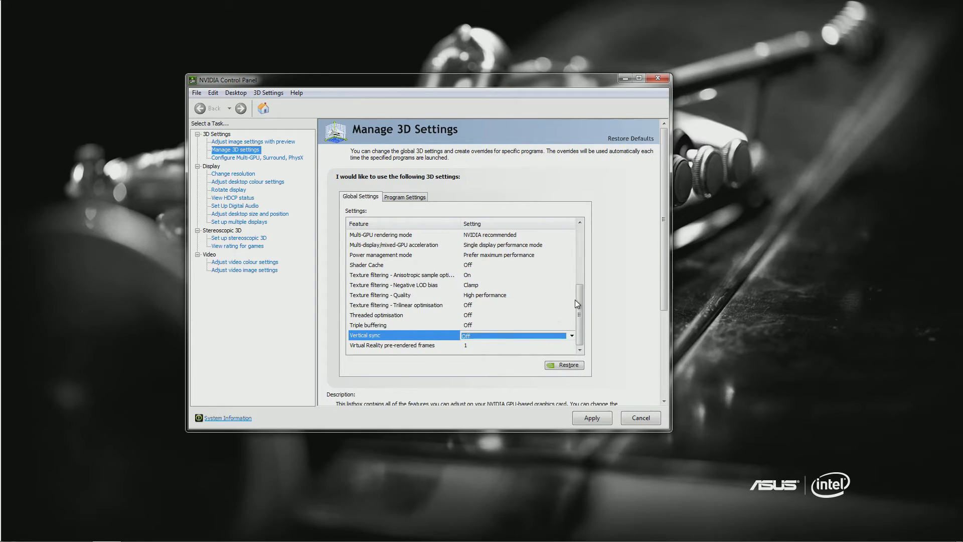
pyautogui.click(587, 419)
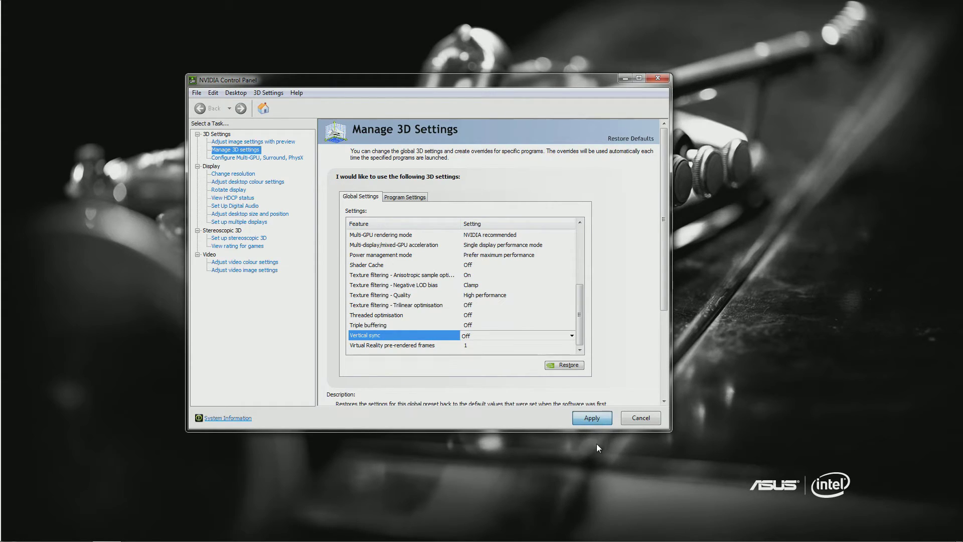
pyautogui.click(594, 419)
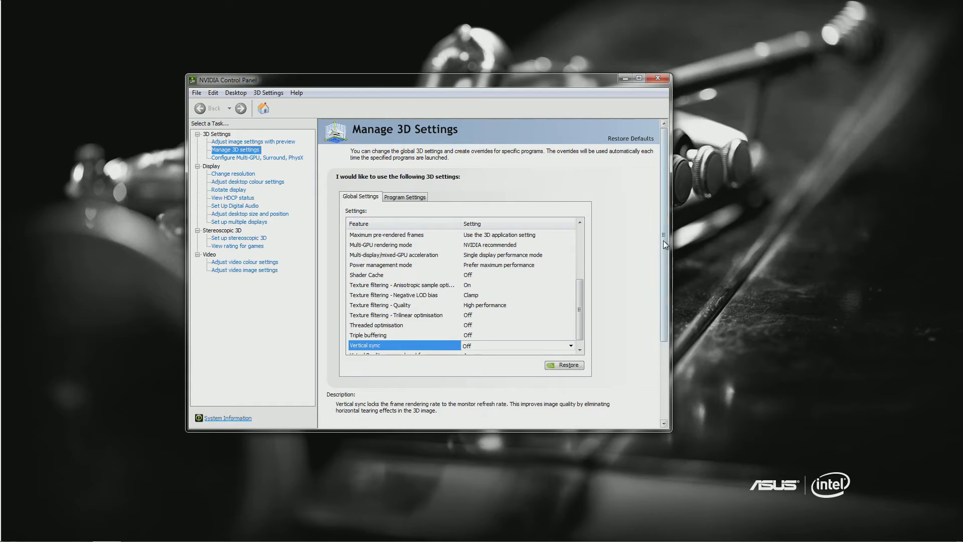
pyautogui.moveTo(664, 240); pyautogui.dragTo(669, 339)
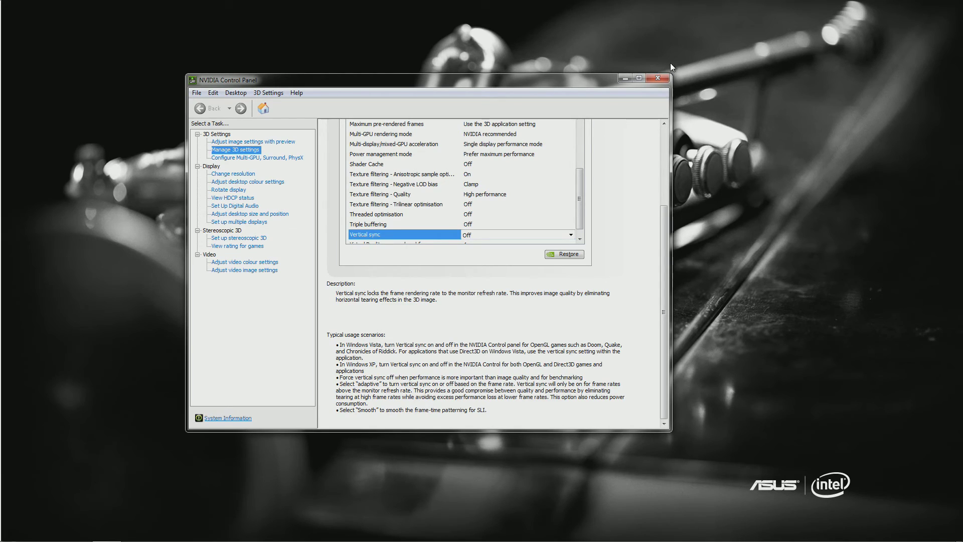
pyautogui.moveTo(381, 85); pyautogui.dragTo(429, 103)
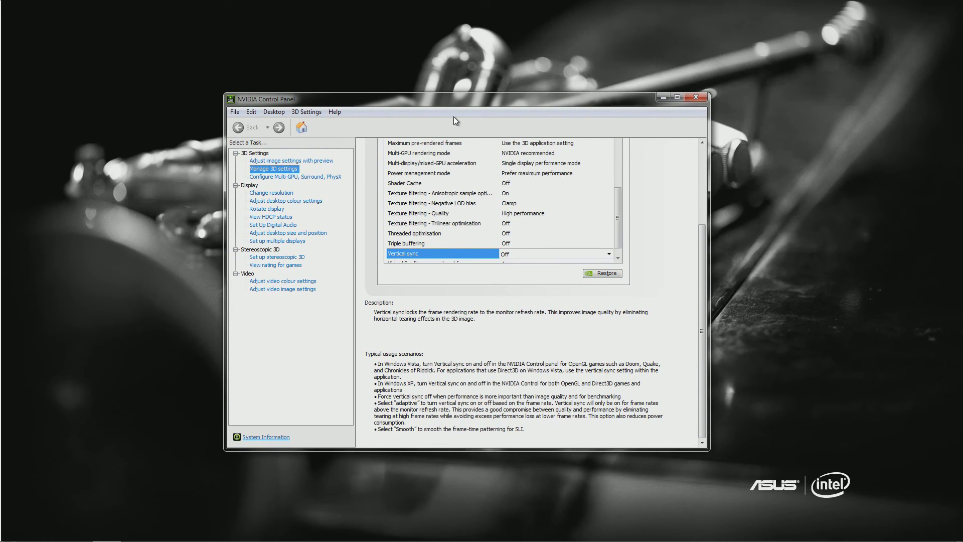